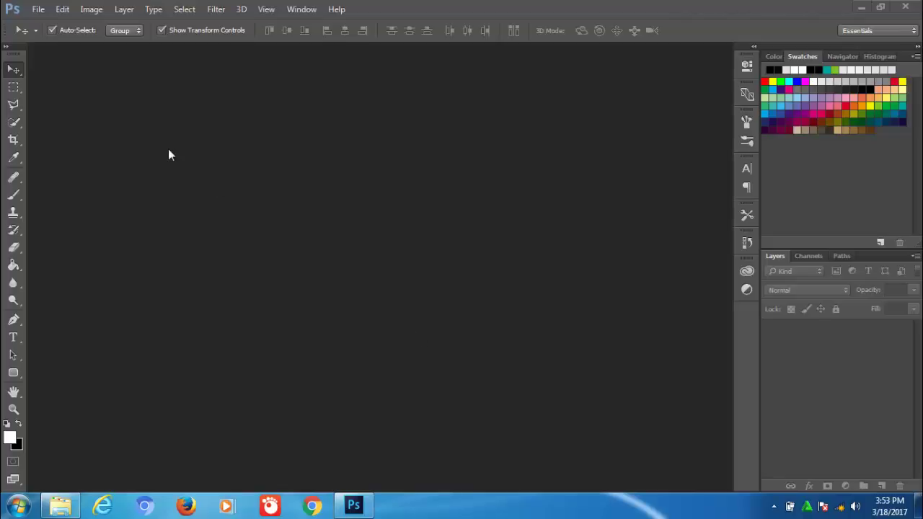
Open sgzKcg4 - Copy.jpg from the Downloads folder.
{"action": "left_click", "coordinate": [38, 9]}
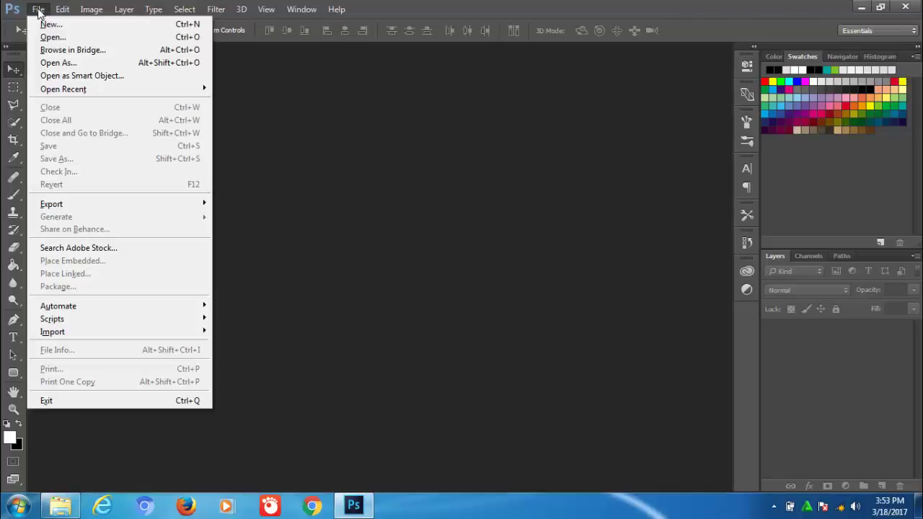
{"action": "left_click", "coordinate": [46, 38]}
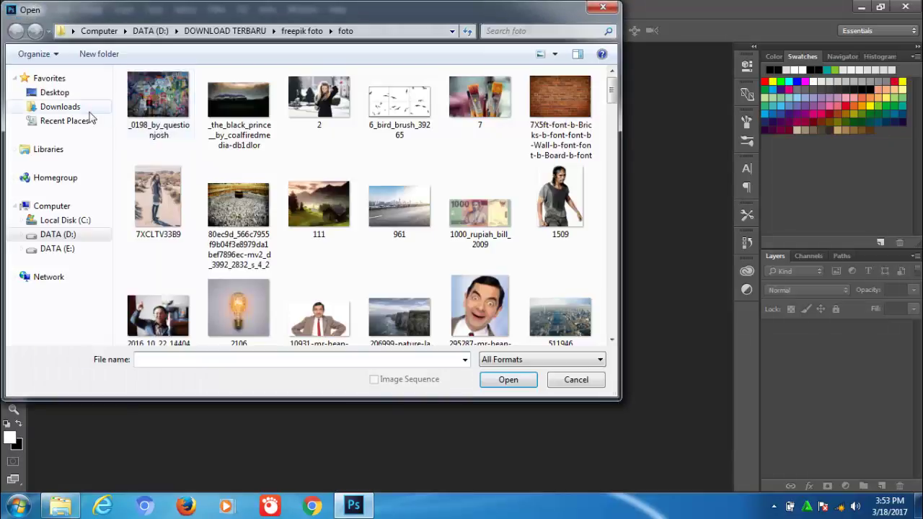
{"action": "left_click", "coordinate": [82, 109]}
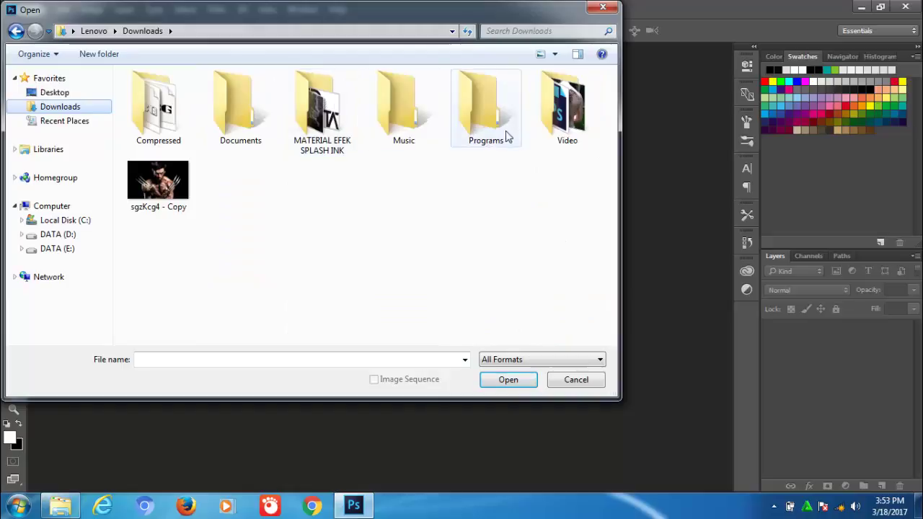
{"action": "left_click", "coordinate": [167, 191]}
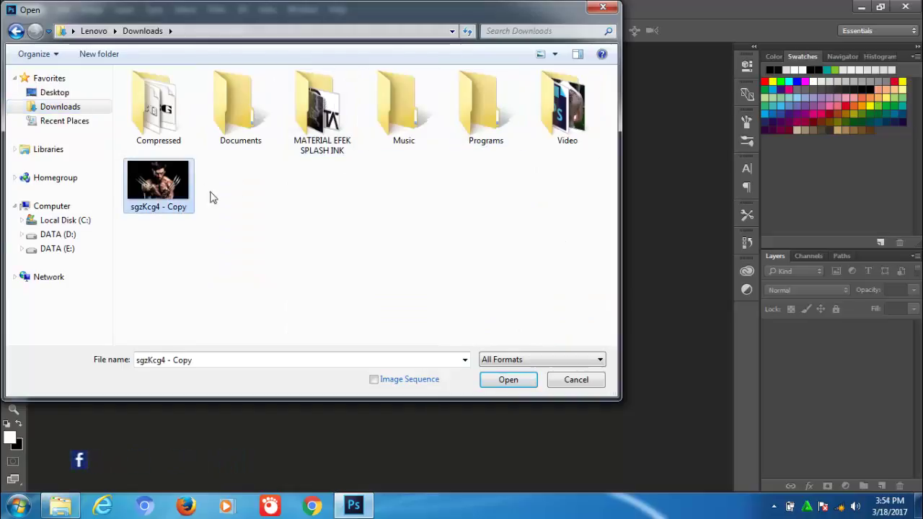
{"action": "left_click", "coordinate": [503, 380]}
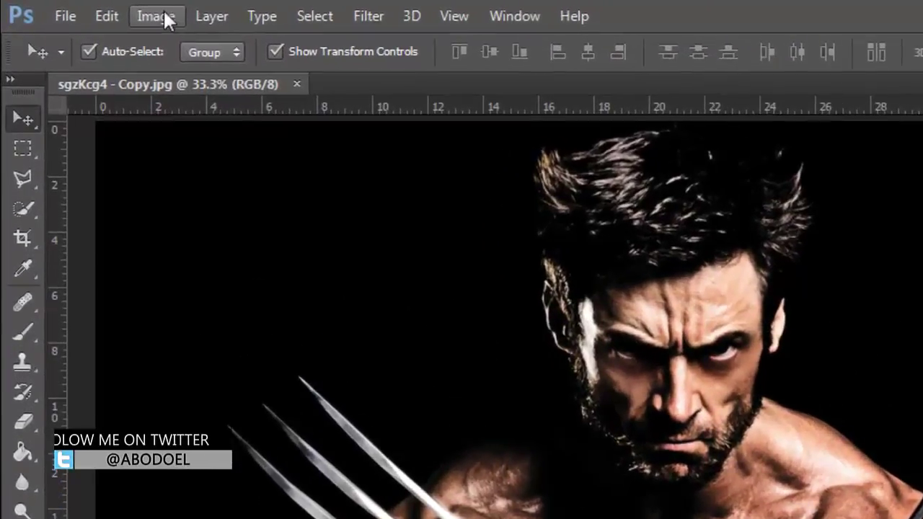
Convert the photo to black and white using the Black & White adjustment at its default settings.
{"action": "left_click", "coordinate": [164, 10]}
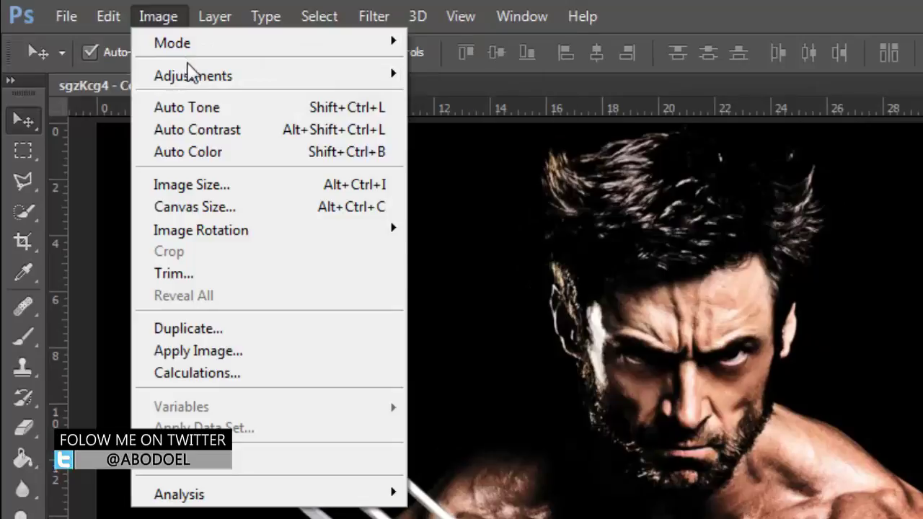
{"action": "mouse_move", "coordinate": [193, 75]}
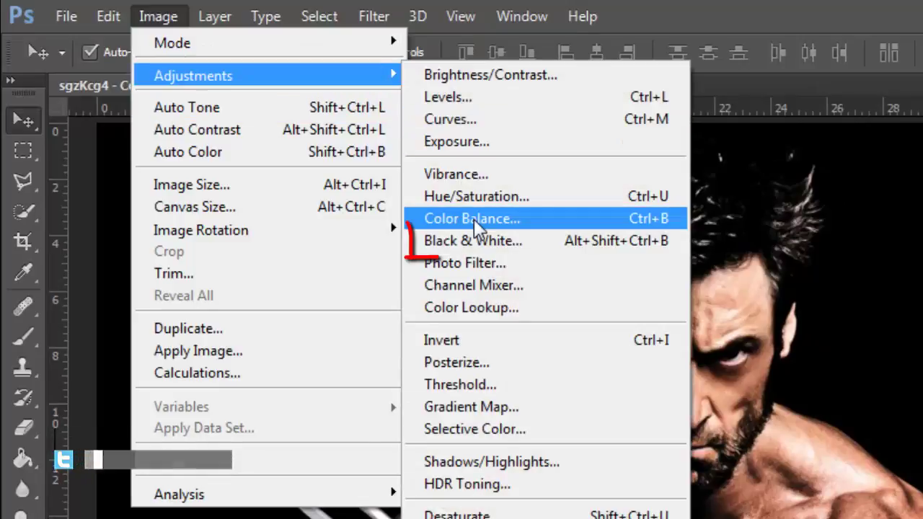
{"action": "left_click", "coordinate": [473, 242]}
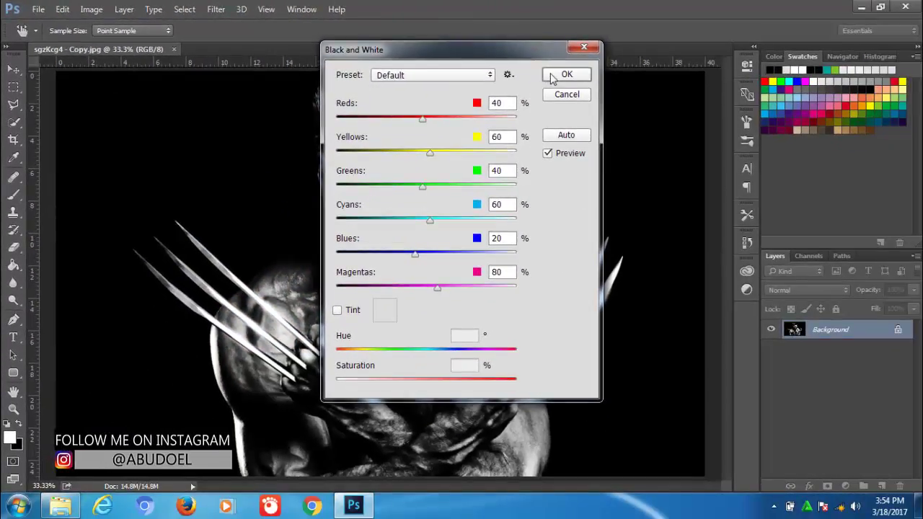
{"action": "left_click", "coordinate": [566, 75]}
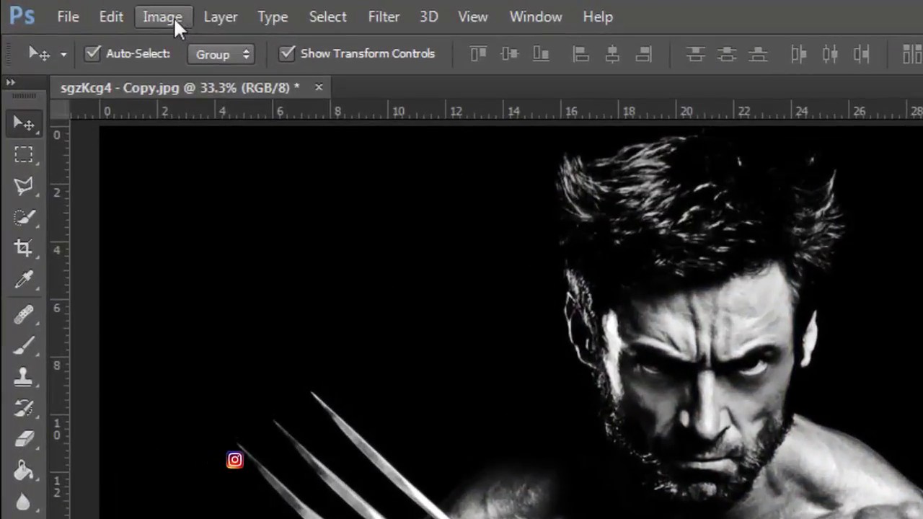
Apply a Levels adjustment with the white input lowered from 255 to about 217.
{"action": "left_click", "coordinate": [174, 17]}
{"action": "mouse_move", "coordinate": [199, 78]}
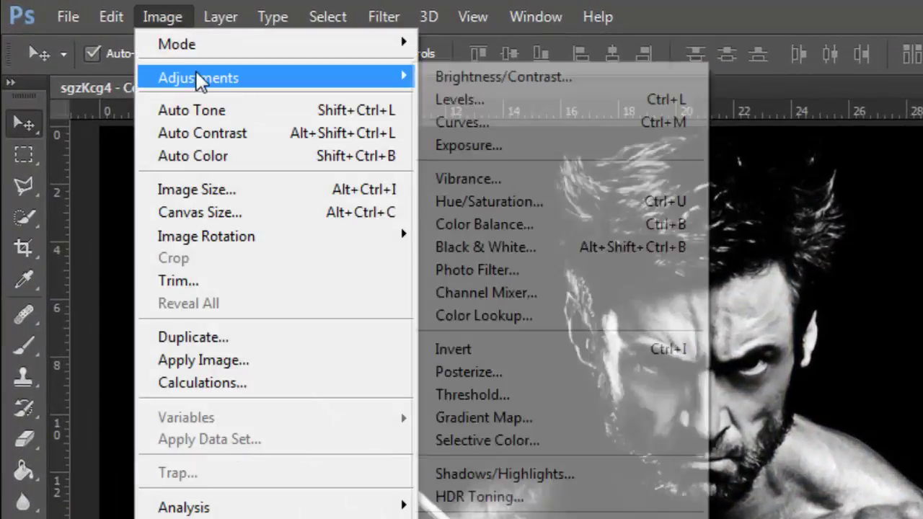
{"action": "left_click", "coordinate": [485, 101]}
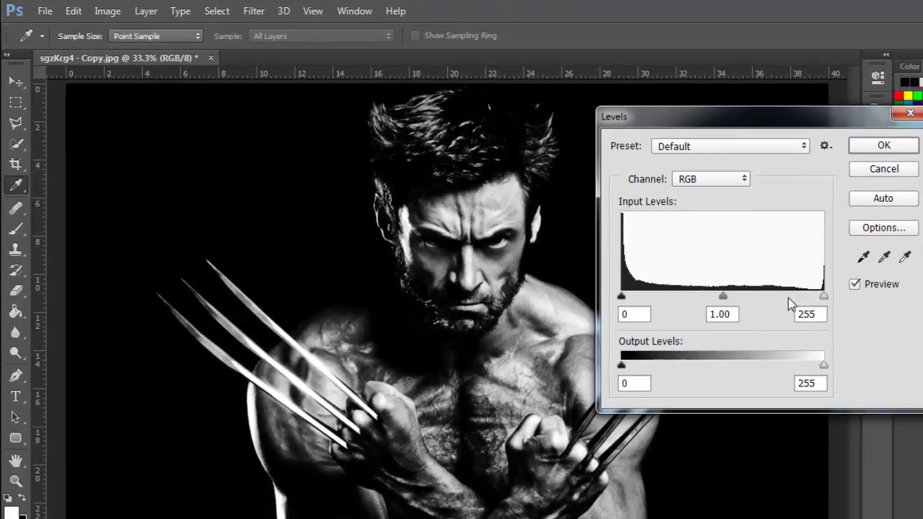
{"action": "left_click_drag", "start_coordinate": [821, 296], "coordinate": [794, 297]}
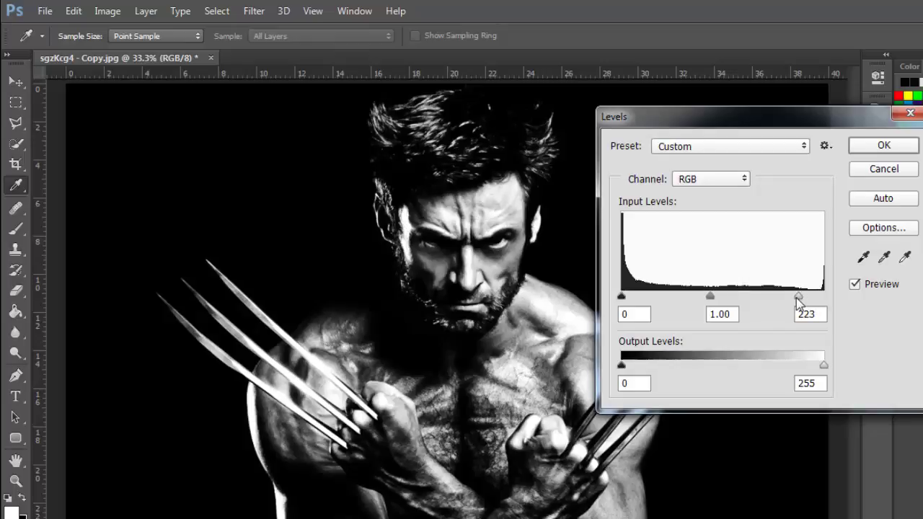
{"action": "left_click", "coordinate": [882, 146]}
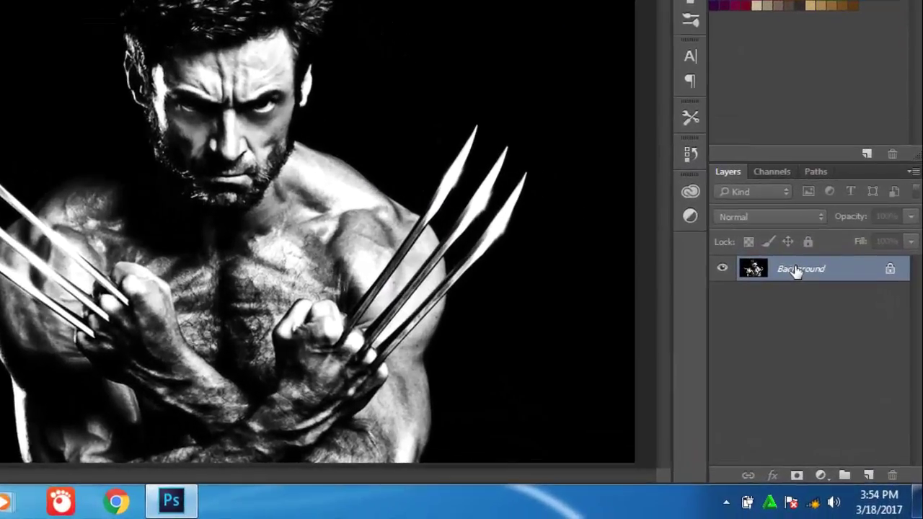
Duplicate the Background layer and convert Background copy into a smart object.
{"action": "right_click", "coordinate": [796, 267]}
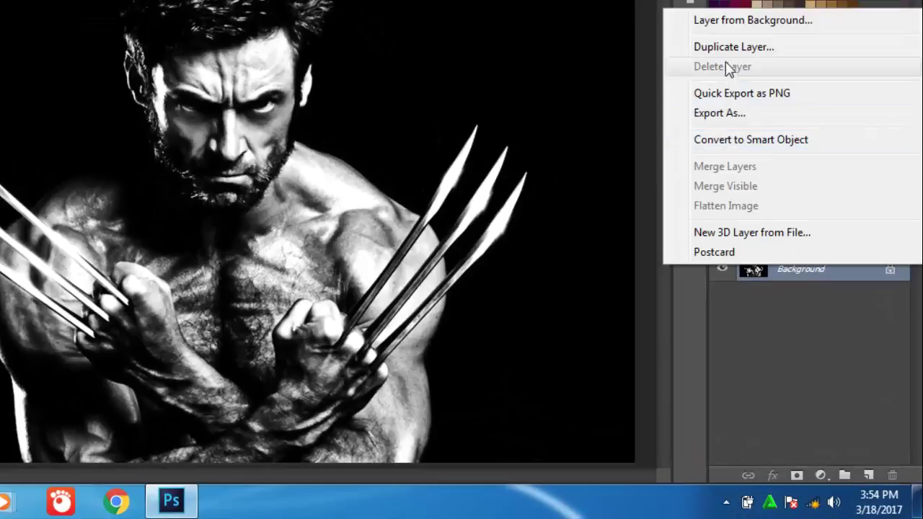
{"action": "left_click", "coordinate": [722, 48]}
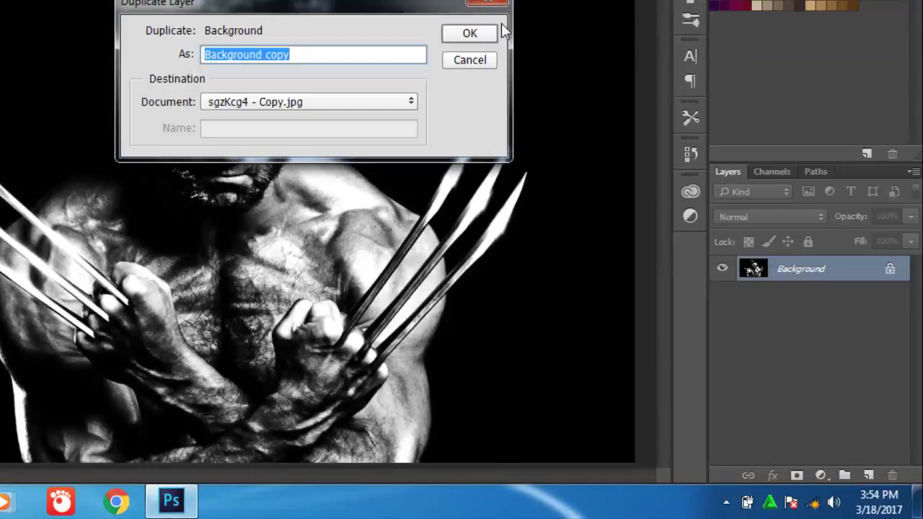
{"action": "left_click", "coordinate": [476, 34]}
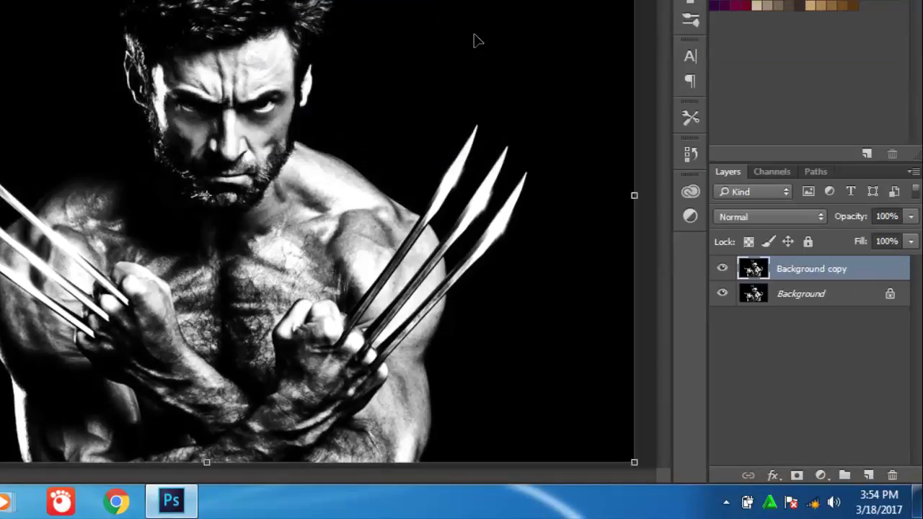
{"action": "right_click", "coordinate": [785, 264]}
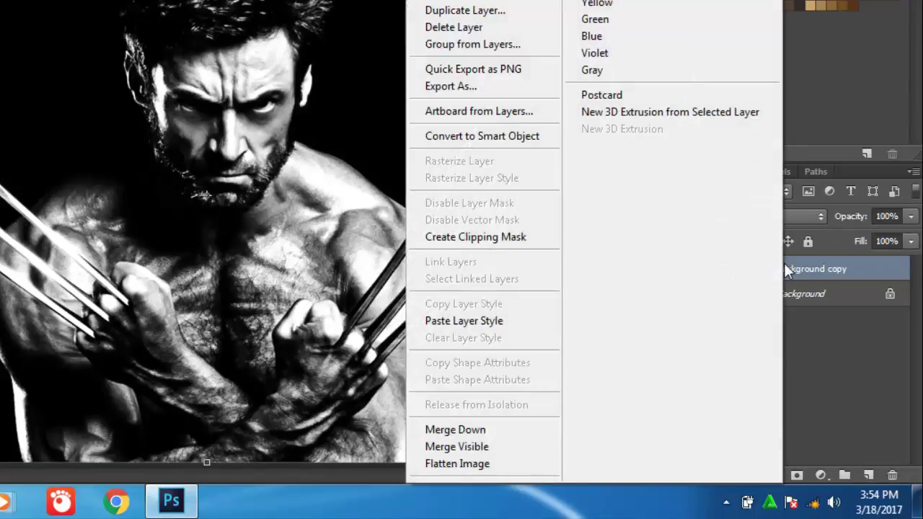
{"action": "left_click", "coordinate": [532, 144]}
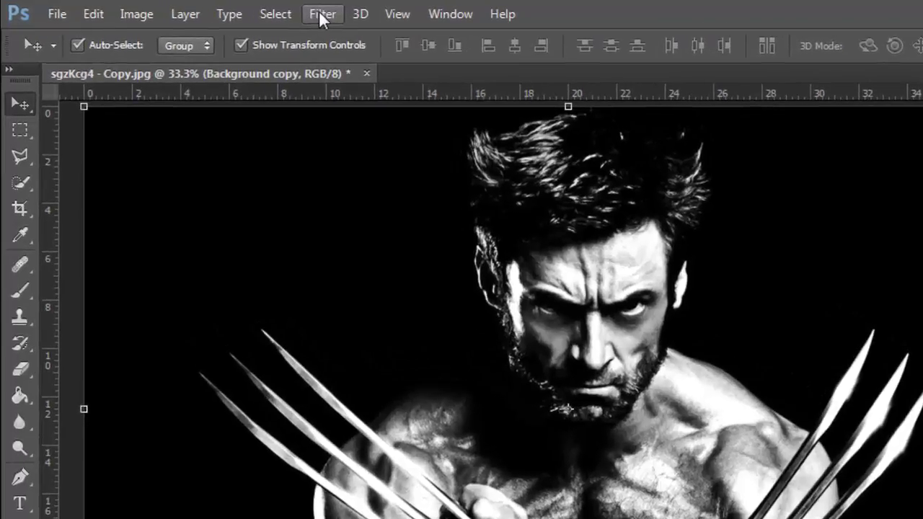
Start a Wave distort filter on Background copy with wavelength set to 1–2.
{"action": "left_click", "coordinate": [215, 9]}
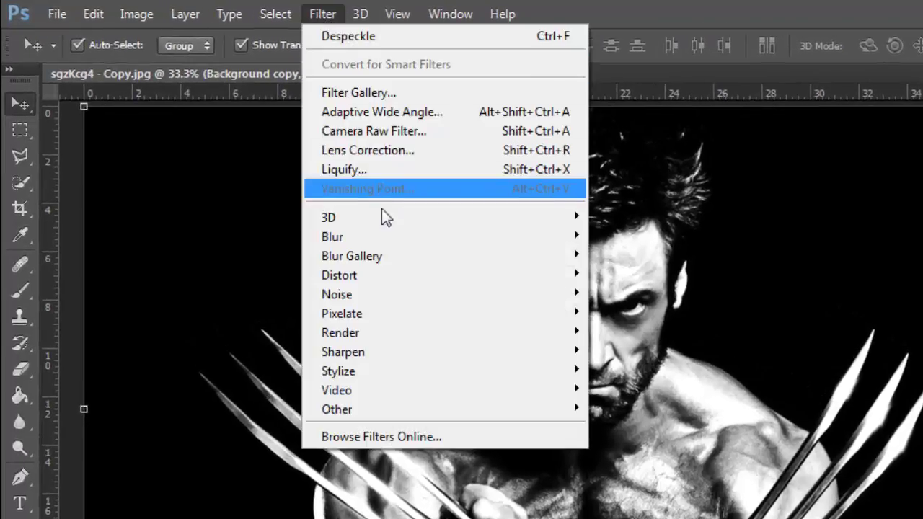
{"action": "mouse_move", "coordinate": [339, 274]}
{"action": "left_click", "coordinate": [620, 404]}
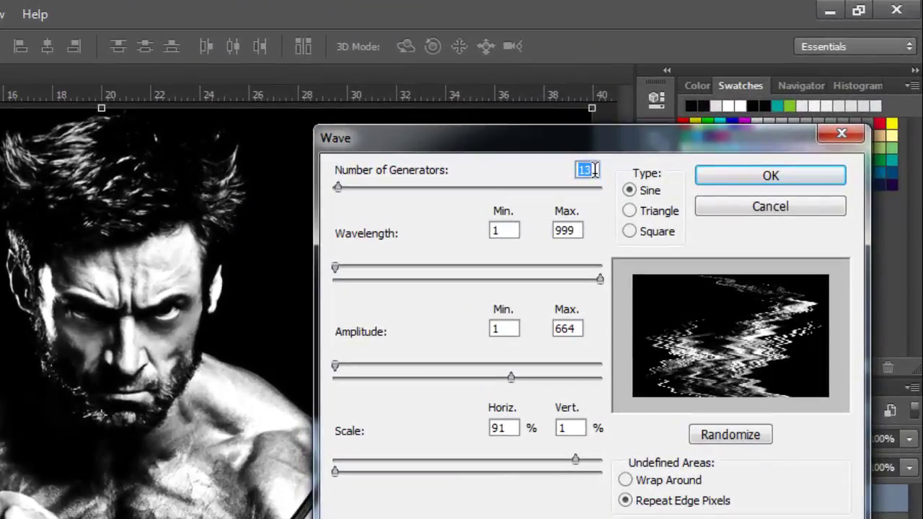
{"action": "type", "text": "1"}
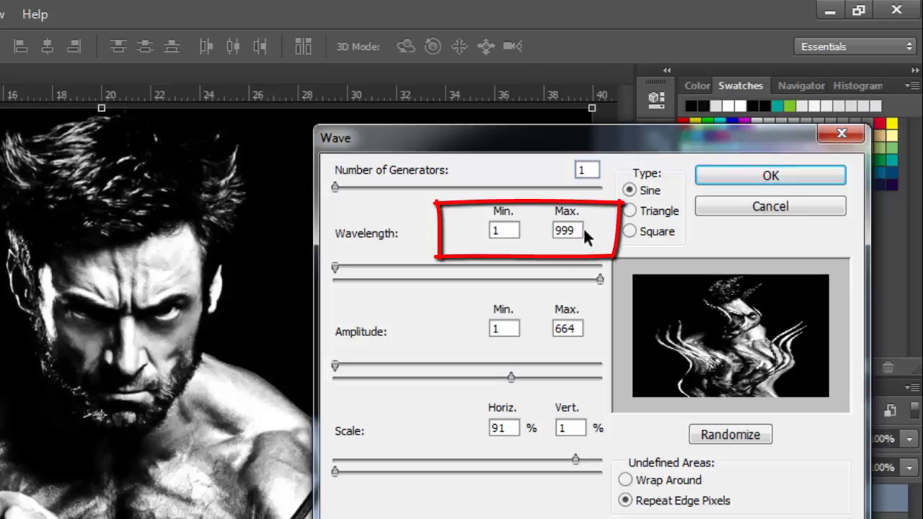
{"action": "left_click_drag", "start_coordinate": [580, 229], "coordinate": [546, 232]}
{"action": "type", "text": "2"}
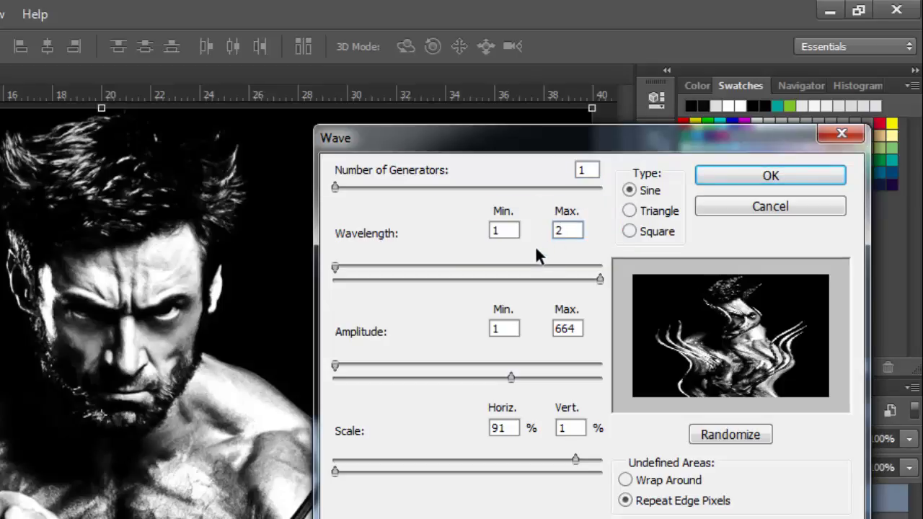
Set Wave amplitude to 1–40 and scale to 91% × 17%, then apply the filter.
{"action": "left_click", "coordinate": [506, 328]}
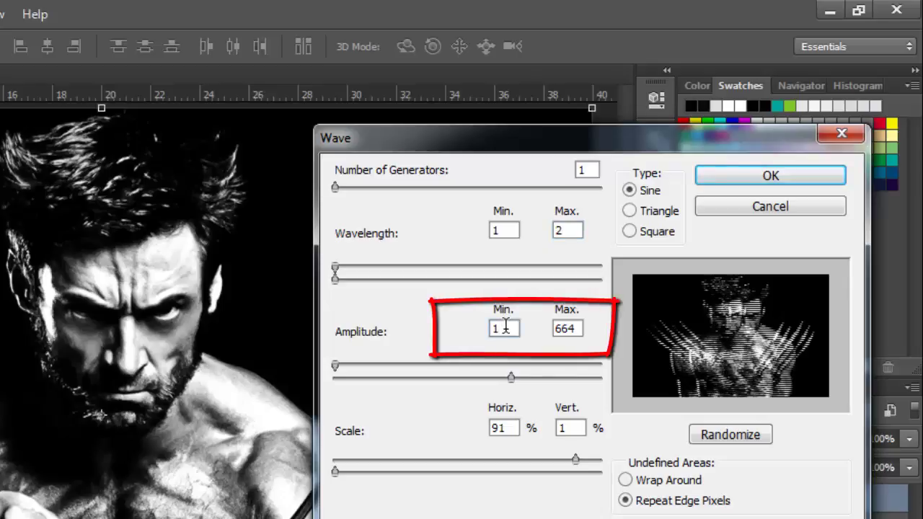
{"action": "left_click_drag", "start_coordinate": [505, 328], "coordinate": [491, 329]}
{"action": "double_click", "coordinate": [581, 329]}
{"action": "type", "text": "40"}
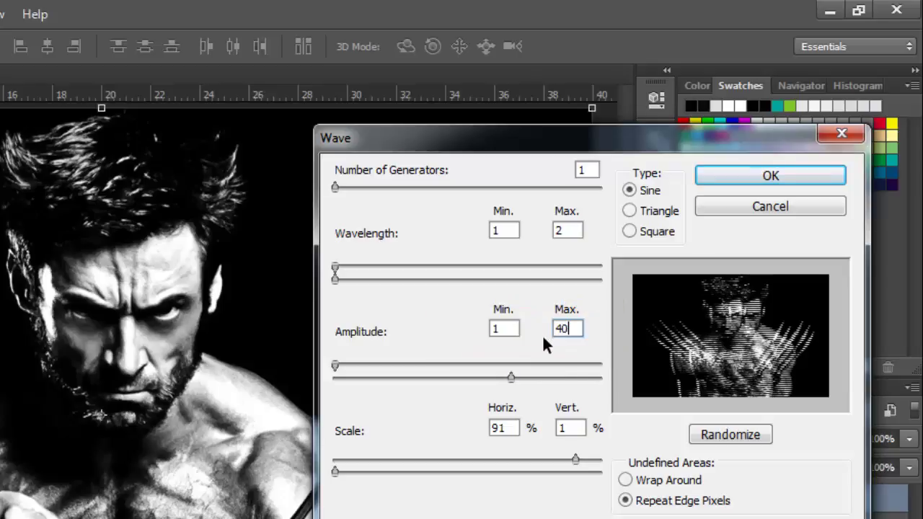
{"action": "double_click", "coordinate": [502, 428]}
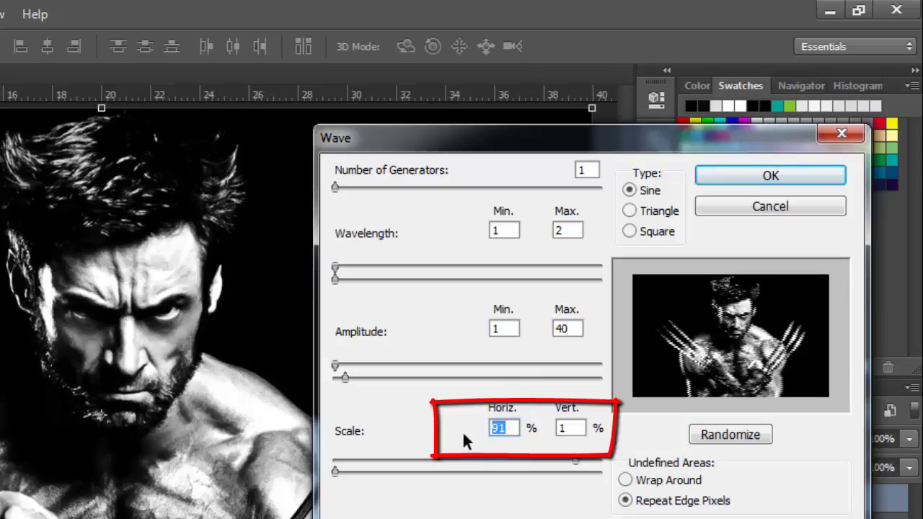
{"action": "type", "text": "91"}
{"action": "left_click", "coordinate": [567, 428]}
{"action": "type", "text": "7"}
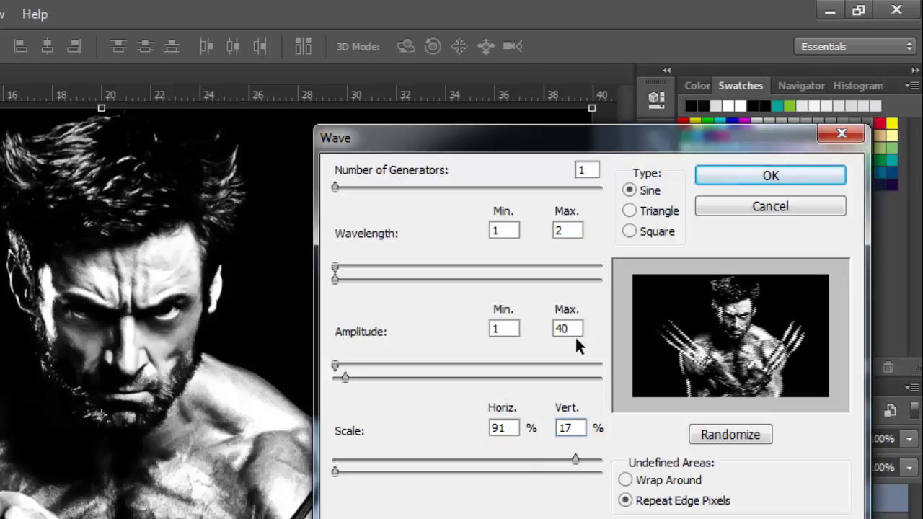
{"action": "left_click", "coordinate": [761, 186]}
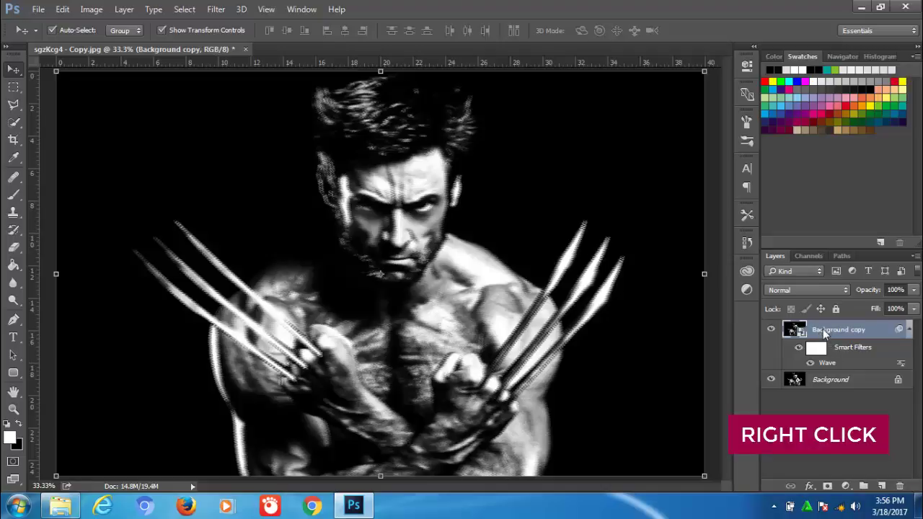
Duplicate the wave-filtered layer as Background copy 2.
{"action": "right_click", "coordinate": [826, 332]}
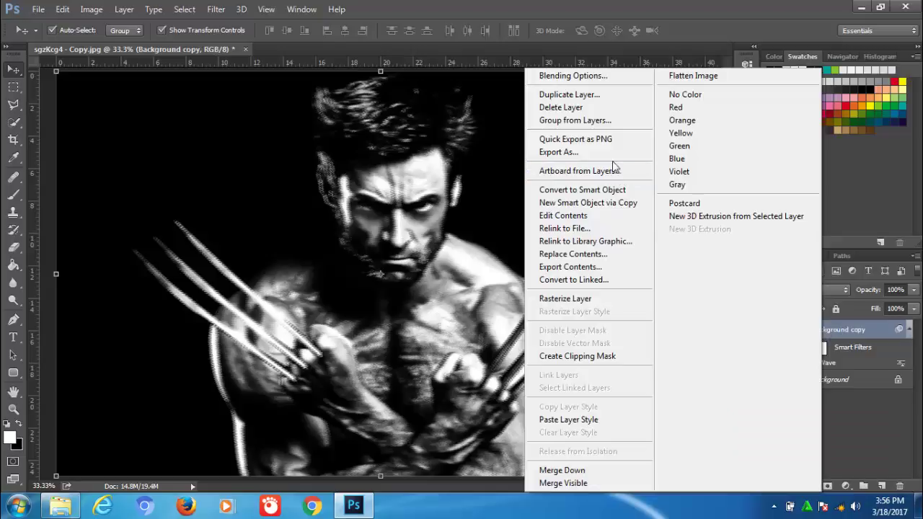
{"action": "left_click", "coordinate": [588, 97]}
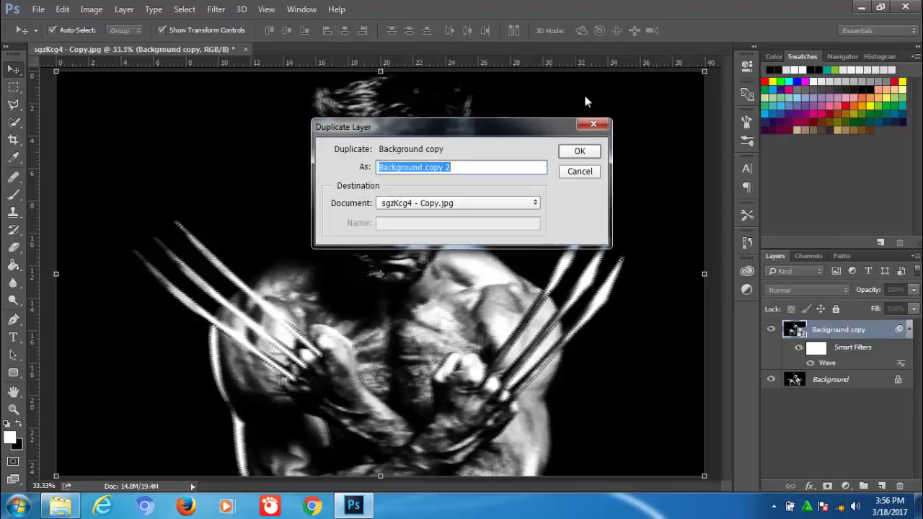
{"action": "left_click", "coordinate": [576, 152]}
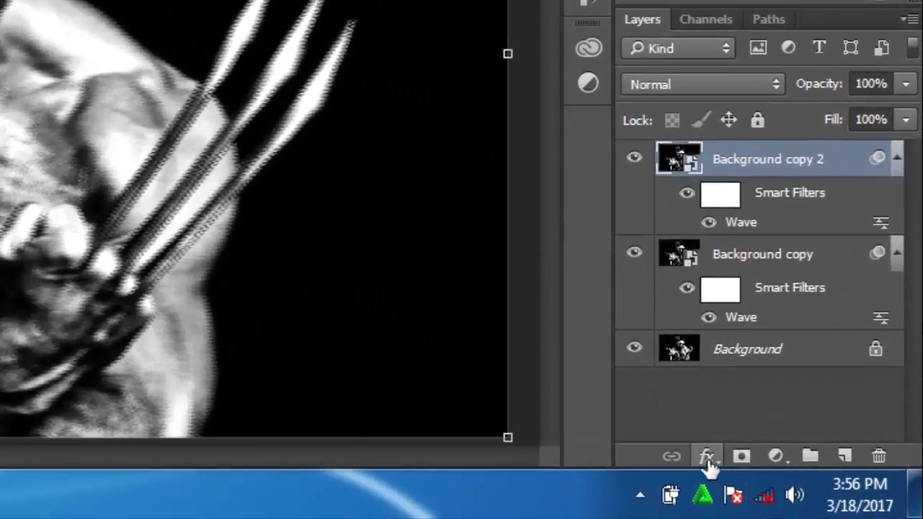
In Background copy 2's Blending Options, uncheck the R channel and confirm.
{"action": "left_click", "coordinate": [707, 459]}
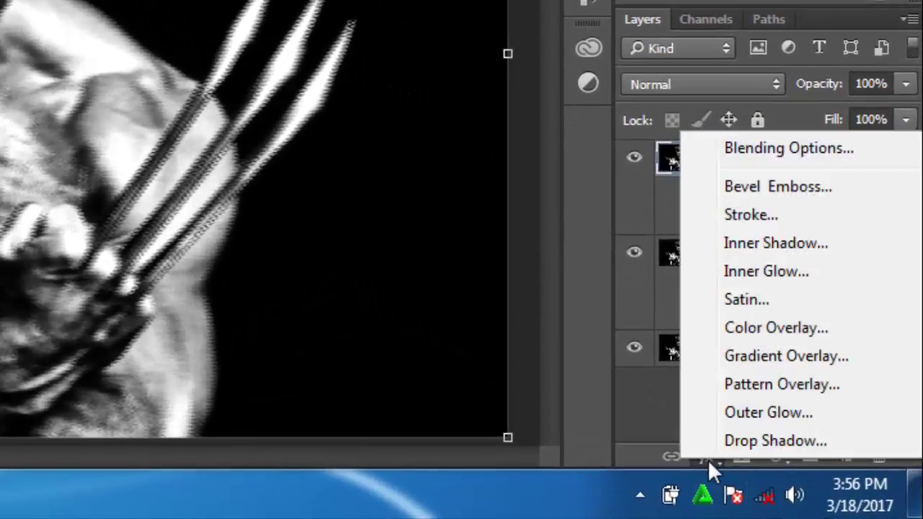
{"action": "left_click", "coordinate": [754, 150]}
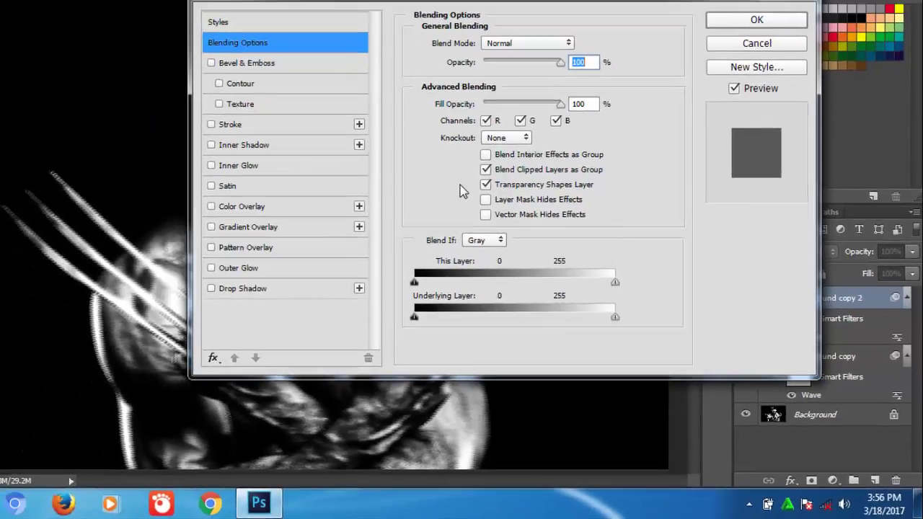
{"action": "left_click_drag", "start_coordinate": [401, 2], "coordinate": [555, 2]}
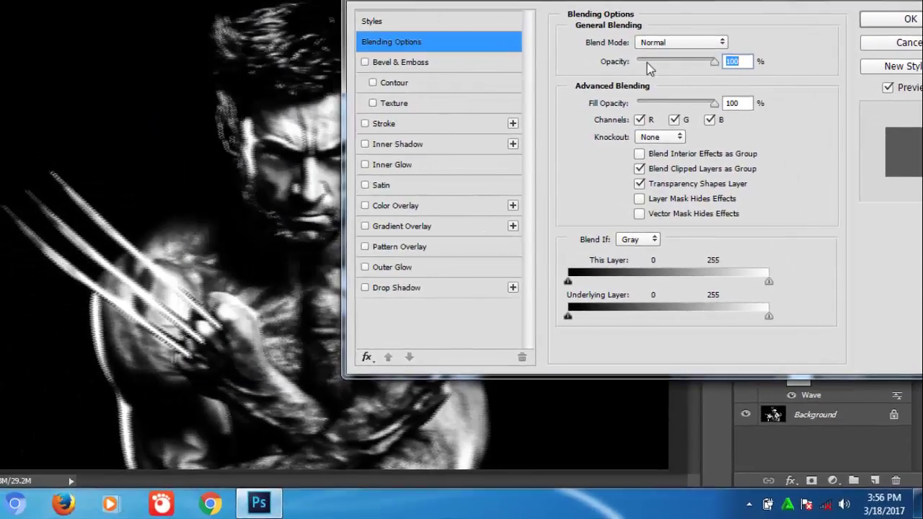
{"action": "left_click", "coordinate": [639, 120]}
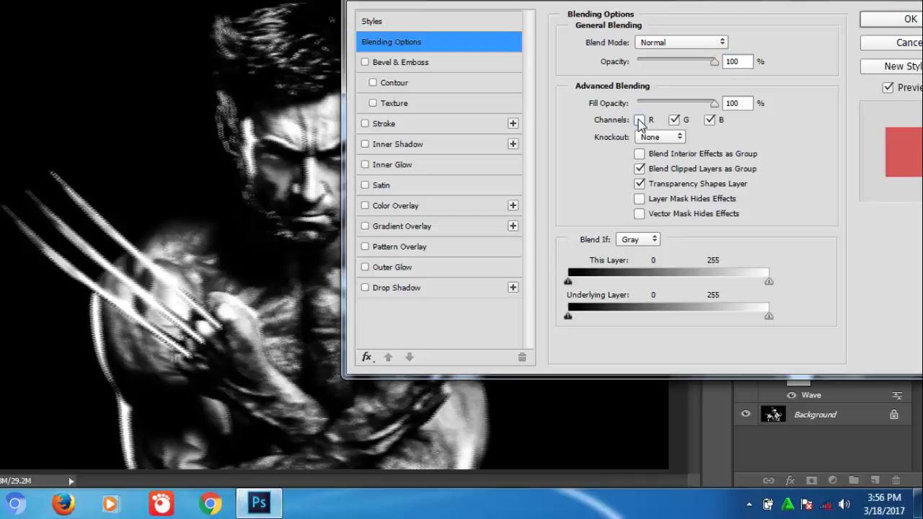
{"action": "left_click", "coordinate": [871, 22]}
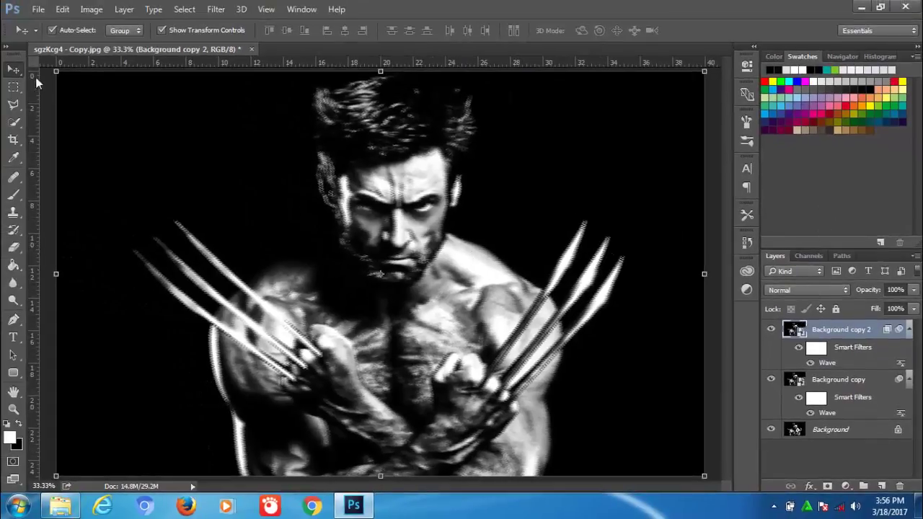
Nudge Background copy 2 a few pixels left for a red-cyan offset, then deselect the layer.
{"action": "mouse_move", "coordinate": [432, 279]}
{"action": "left_mouse_down"}
{"action": "mouse_move", "coordinate": [417, 282]}
{"action": "mouse_move", "coordinate": [426, 282]}
{"action": "mouse_move", "coordinate": [364, 378]}
{"action": "left_mouse_up"}
{"action": "left_click_drag", "start_coordinate": [494, 334], "coordinate": [445, 307]}
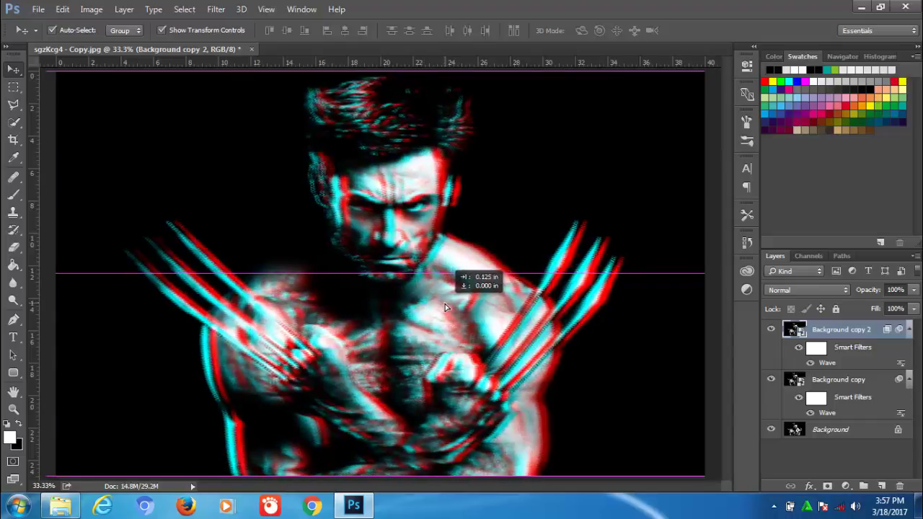
{"action": "left_click_drag", "start_coordinate": [445, 306], "coordinate": [447, 307]}
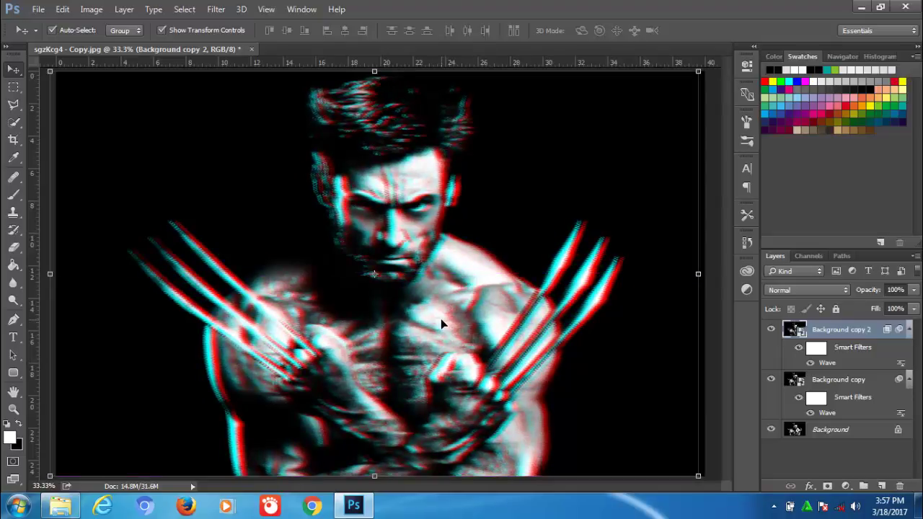
{"action": "left_click_drag", "start_coordinate": [441, 319], "coordinate": [448, 324]}
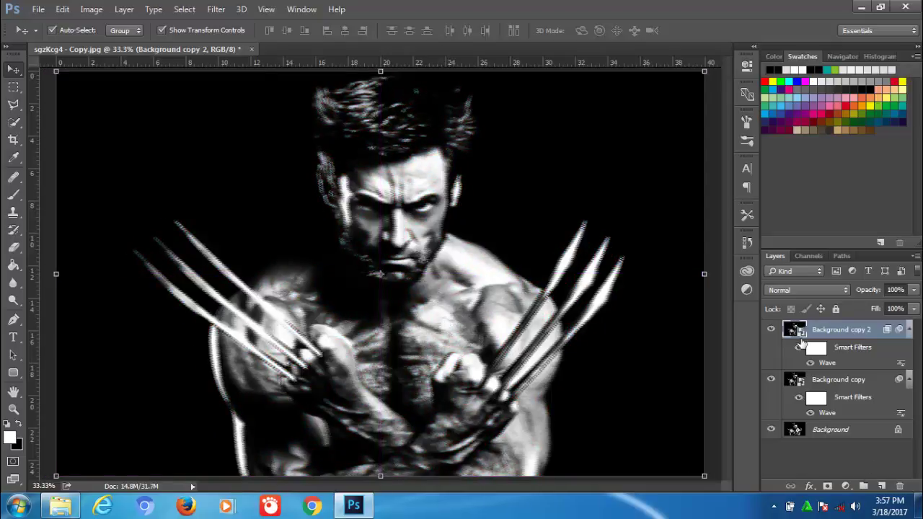
{"action": "left_click_drag", "start_coordinate": [469, 298], "coordinate": [465, 299]}
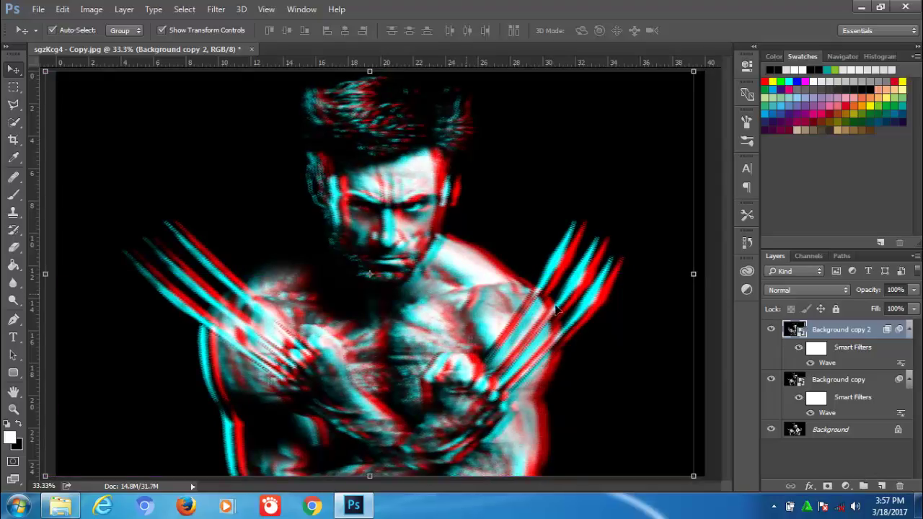
{"action": "left_click", "coordinate": [822, 450]}
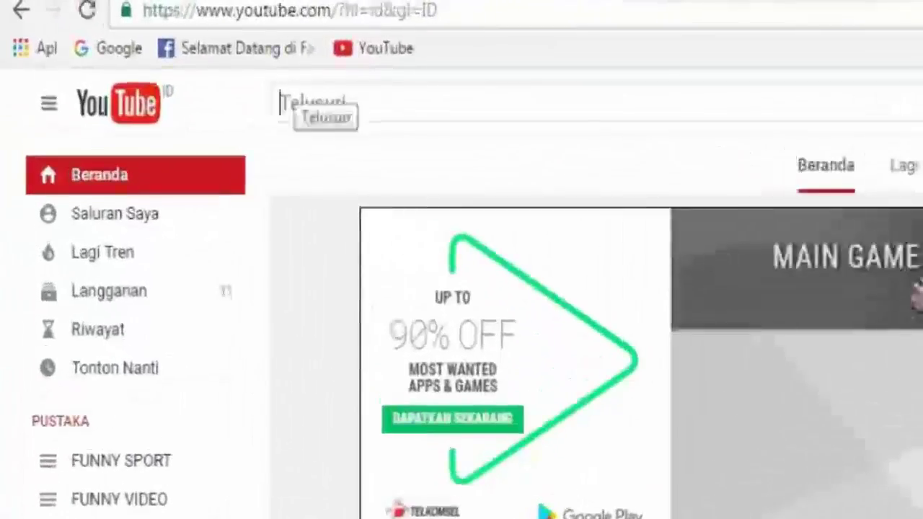
Search YouTube for the tutorial maker's channel and subscribe to it.
{"action": "type", "text": "Abu"}
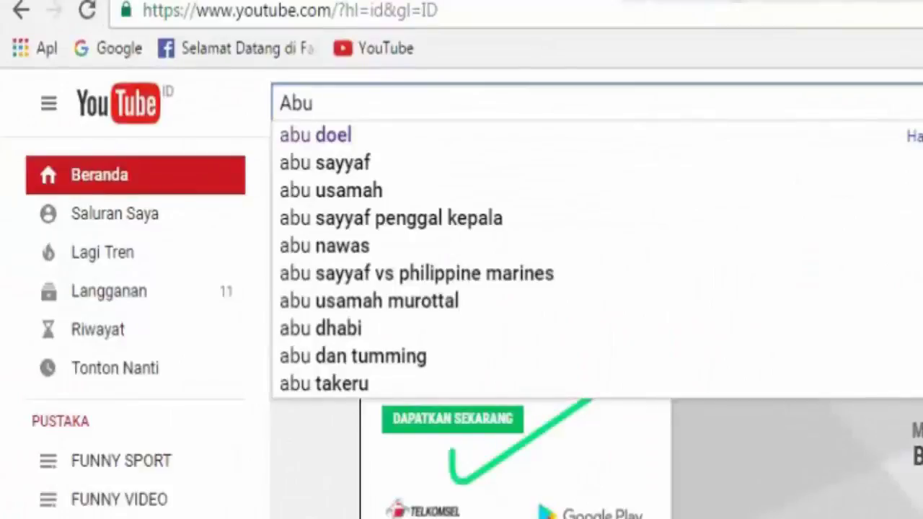
{"action": "left_click", "coordinate": [303, 137]}
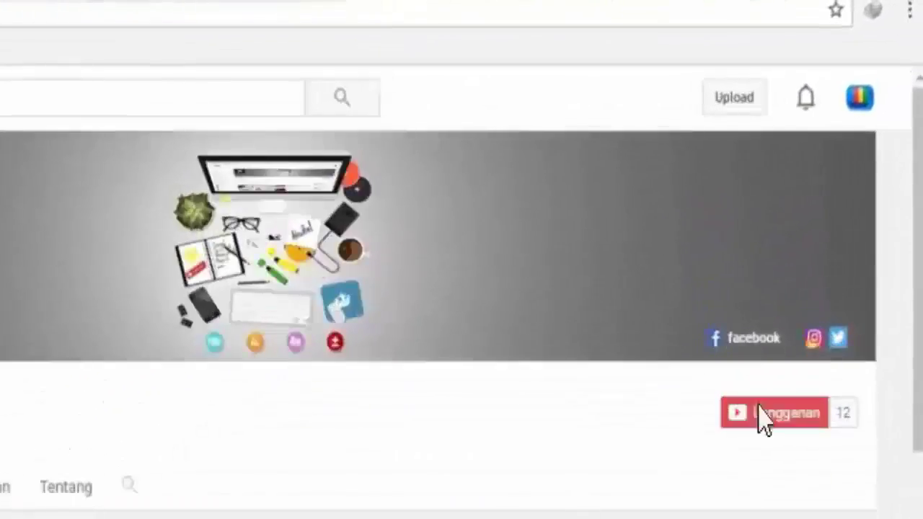
{"action": "left_click", "coordinate": [763, 417]}
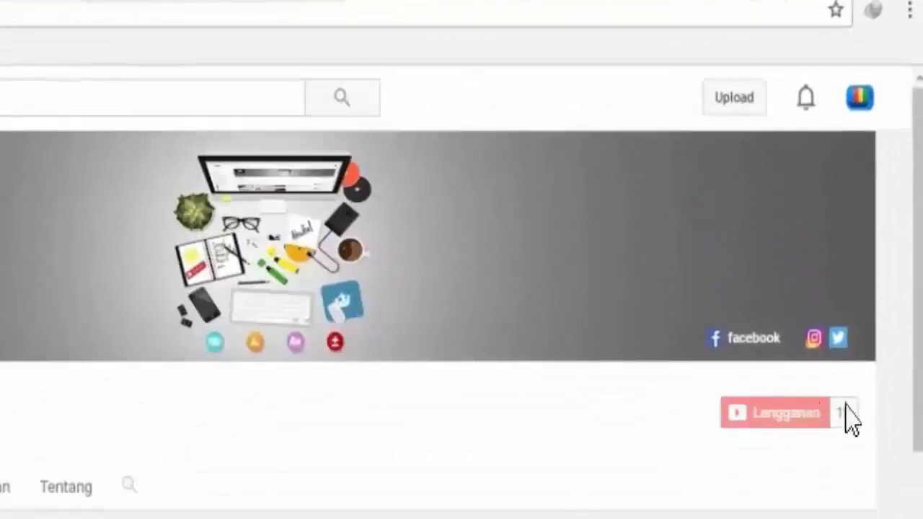